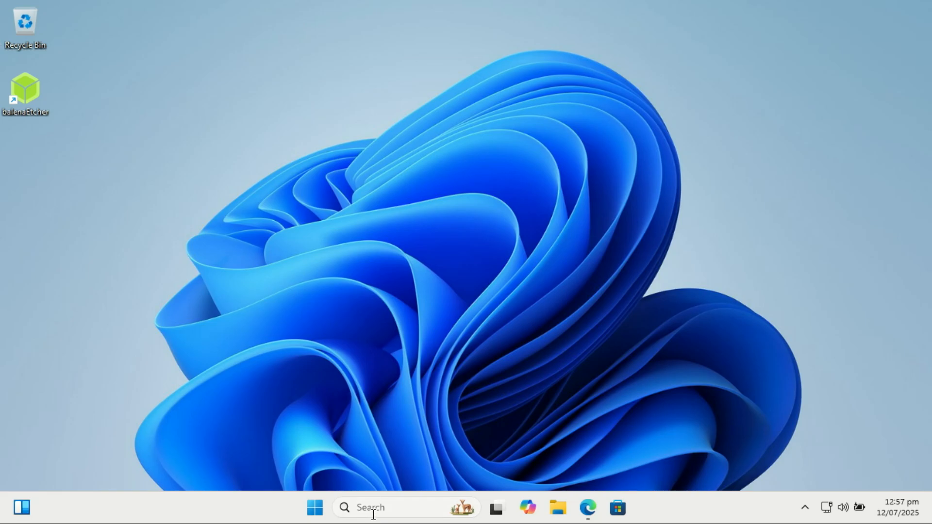
Step: Open the Windows Features dialog from the Control Panel's Programs category and maximize it
{"action": "left_click", "coordinate": [373, 510]}
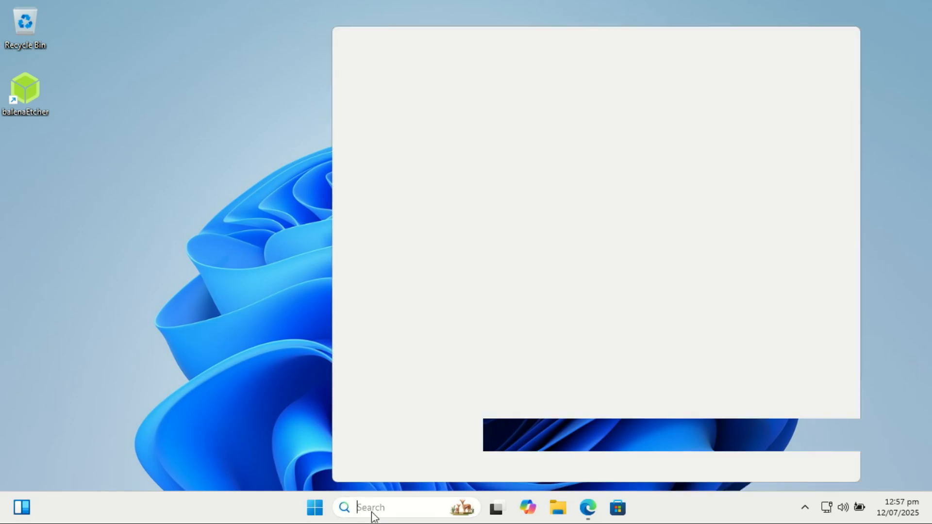
{"action": "type", "text": "control"}
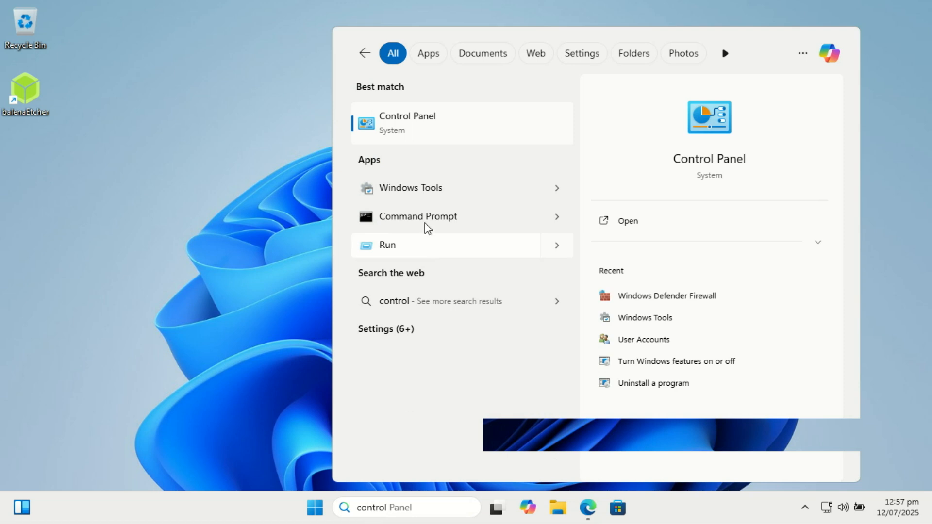
{"action": "left_click", "coordinate": [413, 122]}
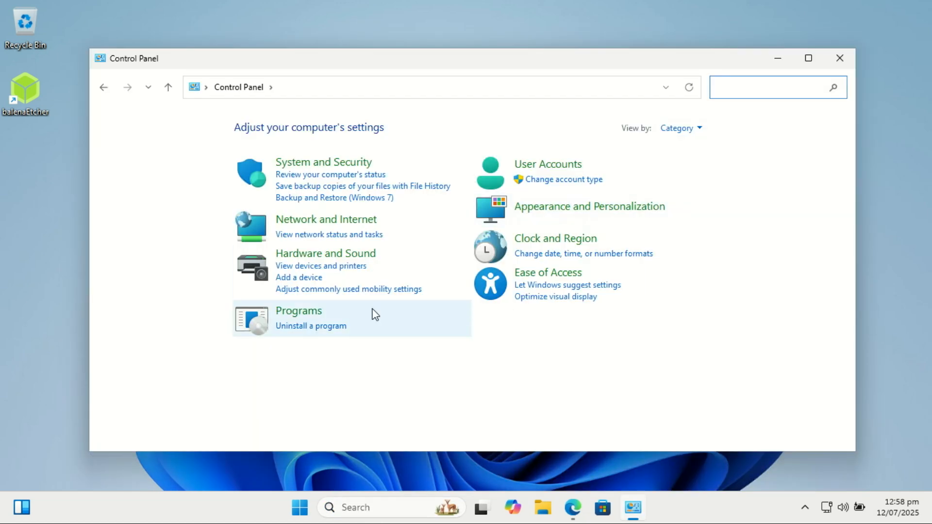
{"action": "left_click", "coordinate": [305, 318]}
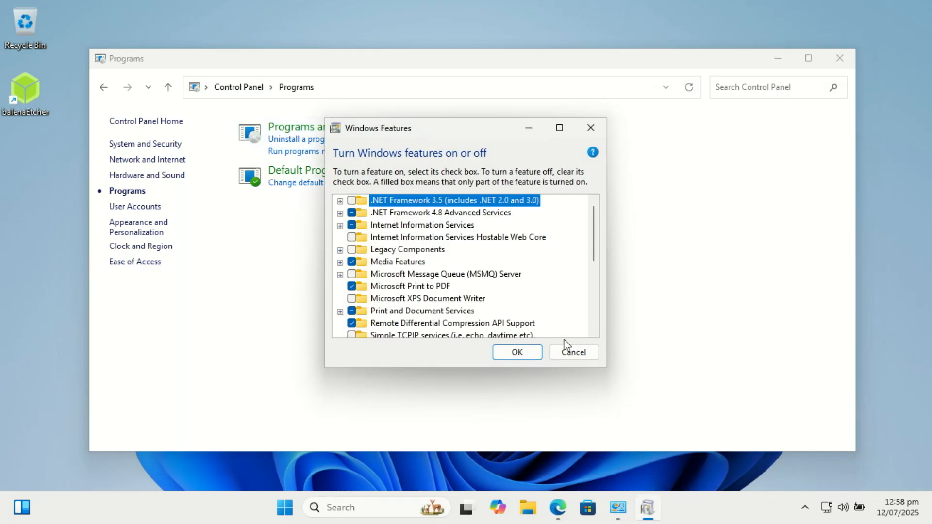
{"action": "left_click", "coordinate": [563, 129]}
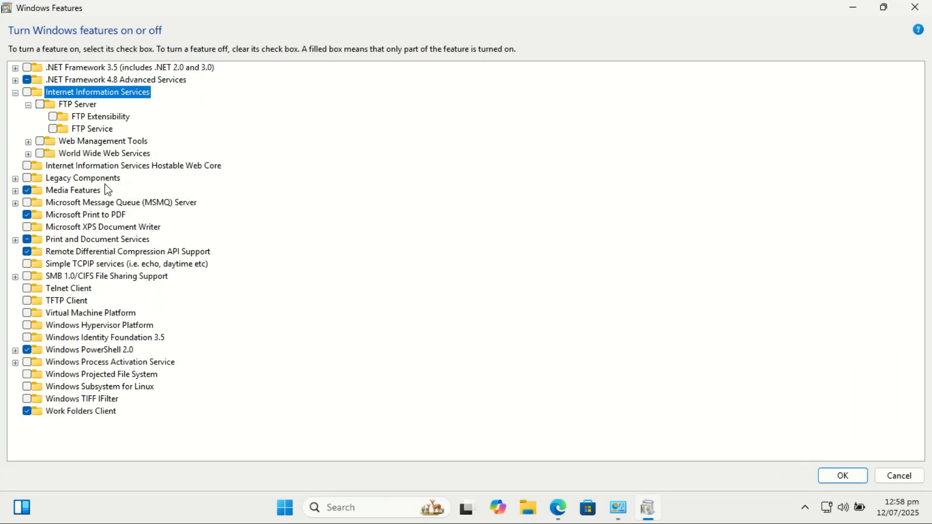
Step: Enable Internet Information Services together with the FTP Service under FTP Server, and apply the feature changes
{"action": "left_click", "coordinate": [29, 141]}
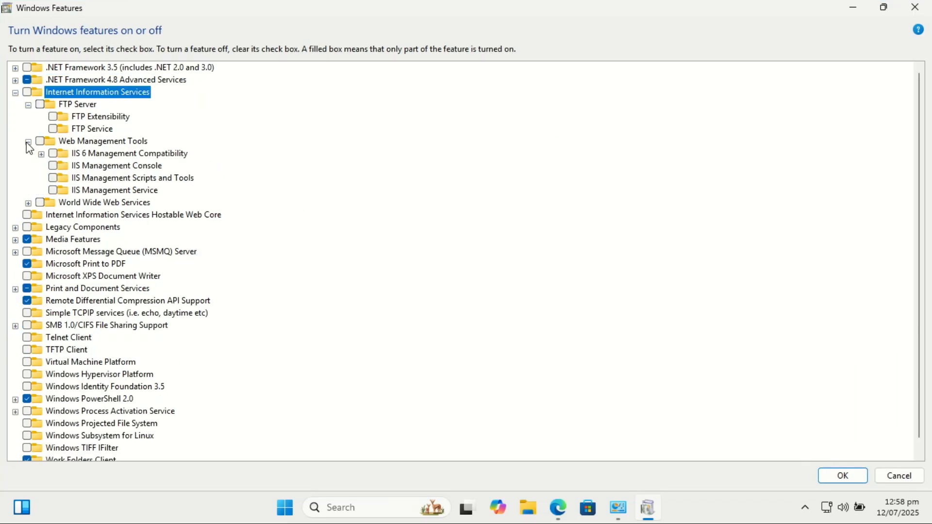
{"action": "left_click", "coordinate": [28, 202]}
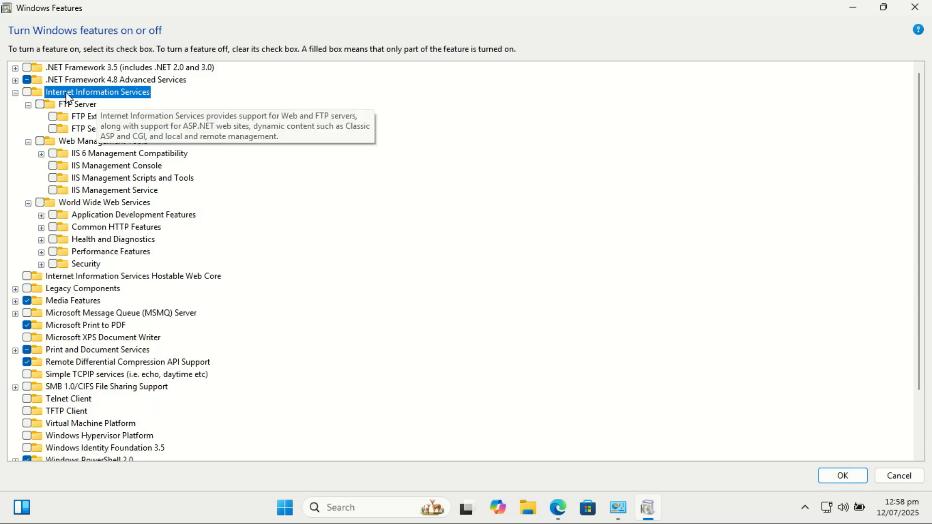
{"action": "left_click", "coordinate": [27, 95]}
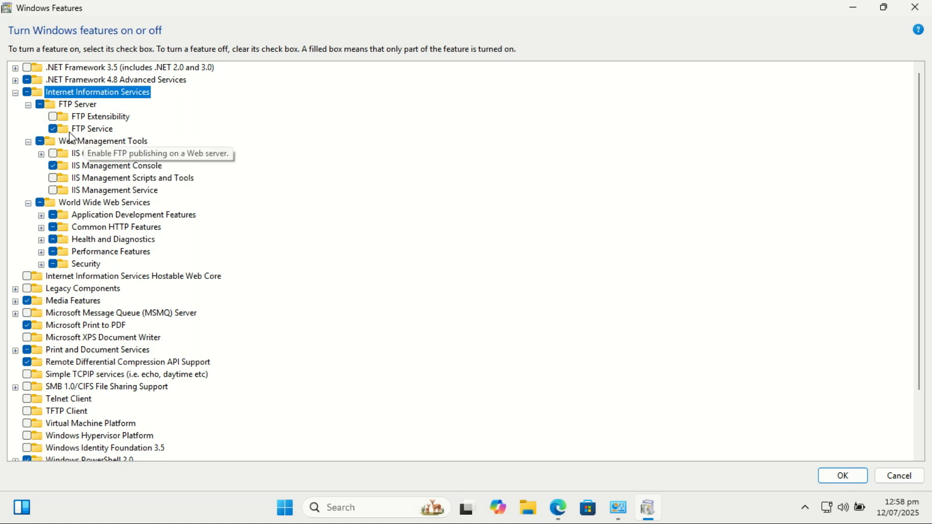
{"action": "left_click", "coordinate": [55, 127]}
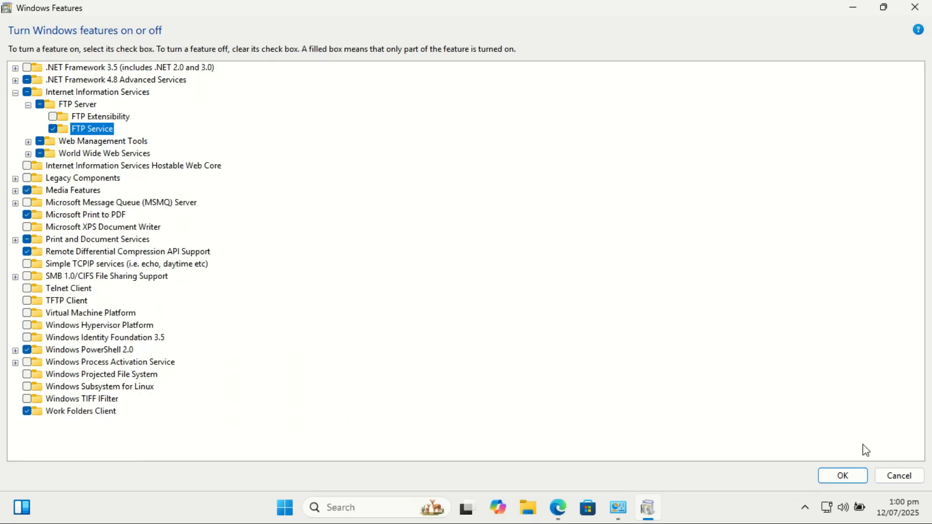
{"action": "left_click", "coordinate": [854, 477]}
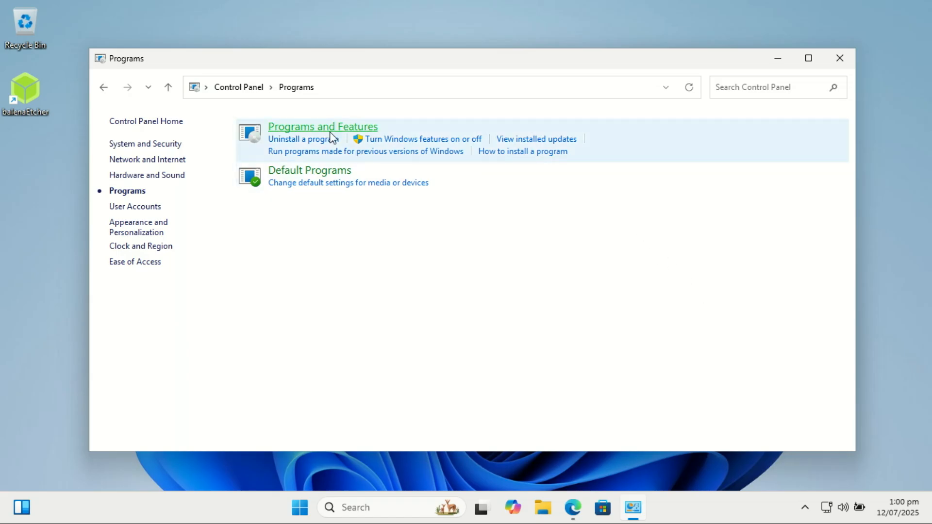
Step: Return to the Control Panel home and display all its items as small icons
{"action": "left_click", "coordinate": [152, 121]}
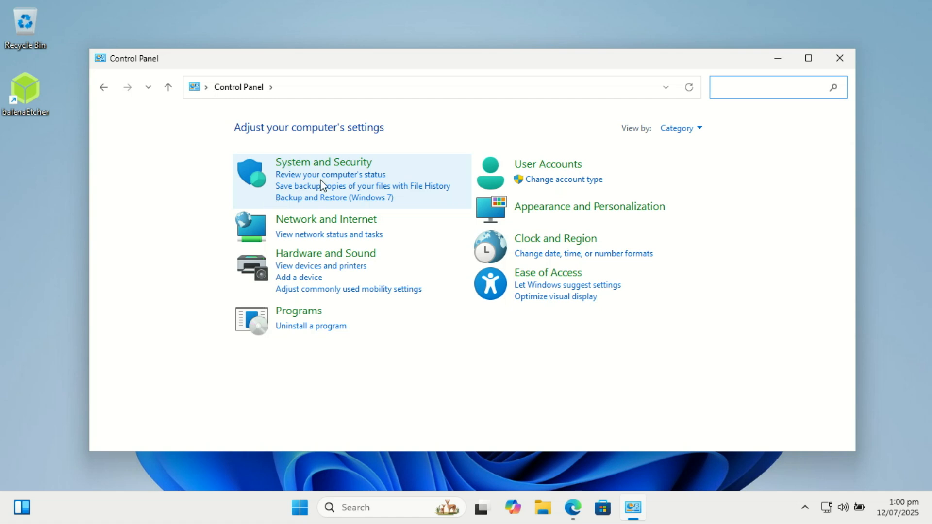
{"action": "left_click", "coordinate": [700, 130]}
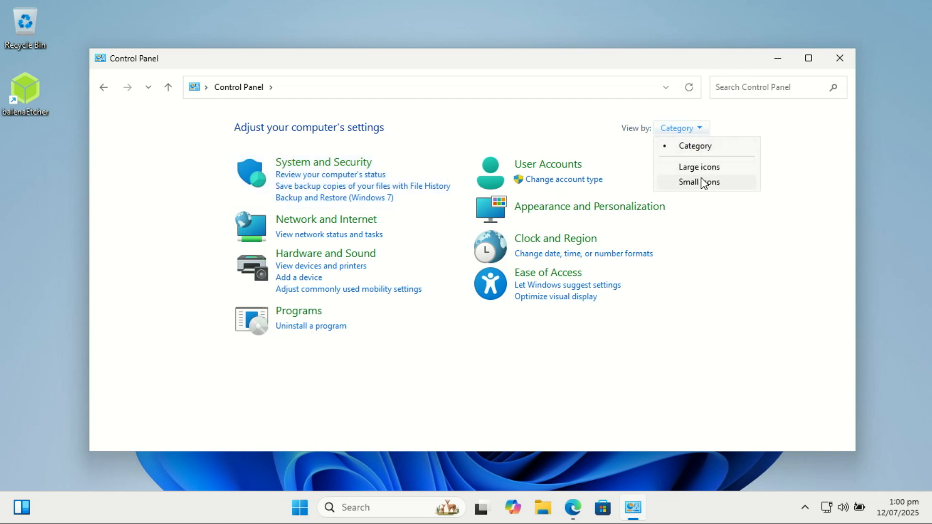
{"action": "left_click", "coordinate": [702, 183]}
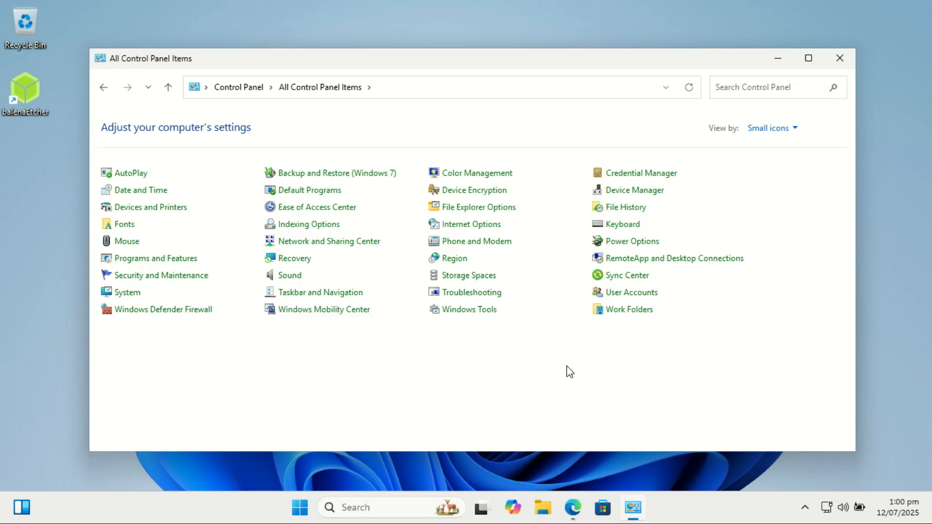
Step: Launch Internet Information Services (IIS) Manager from Windows Tools and maximize its window
{"action": "left_click", "coordinate": [476, 314]}
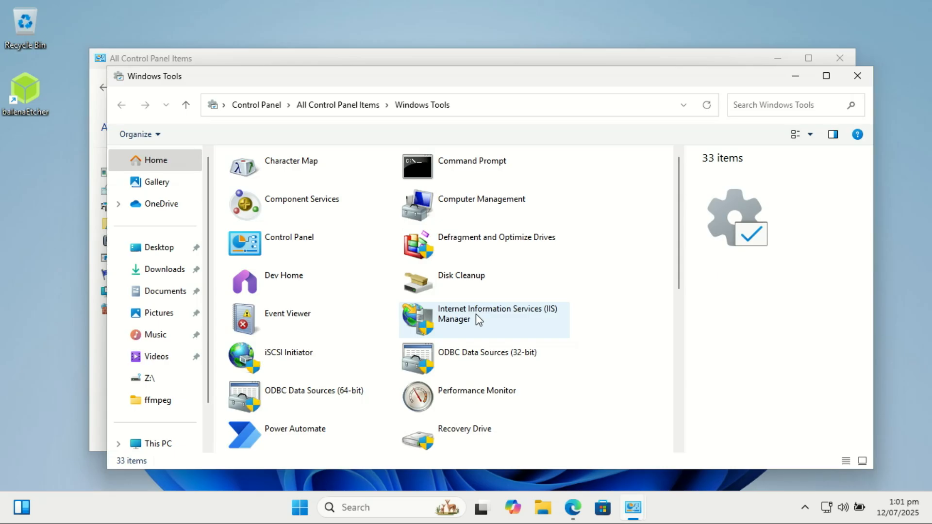
{"action": "left_click", "coordinate": [511, 313]}
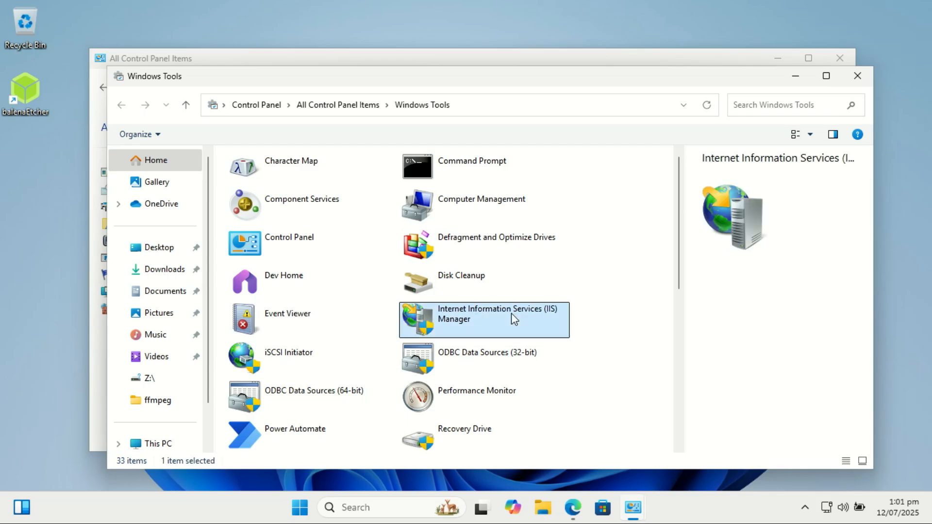
{"action": "double_click", "coordinate": [511, 313]}
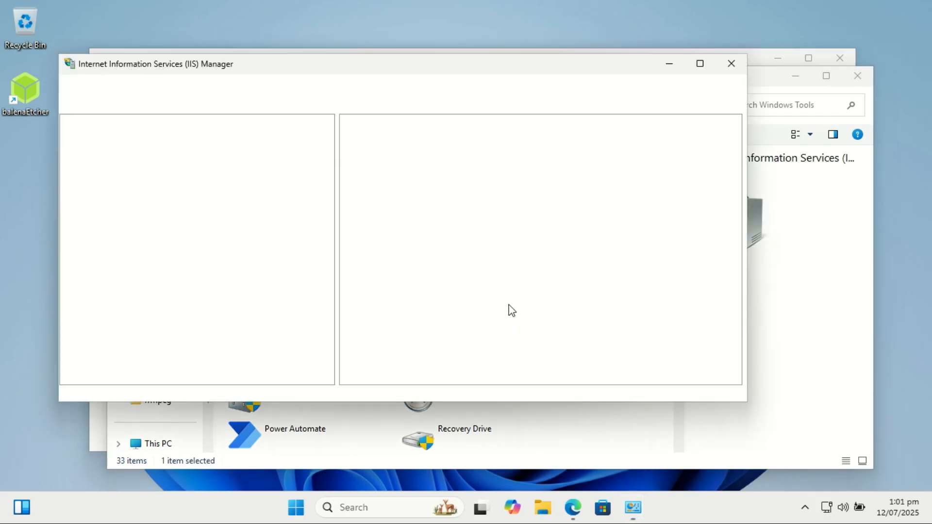
{"action": "left_click", "coordinate": [700, 64]}
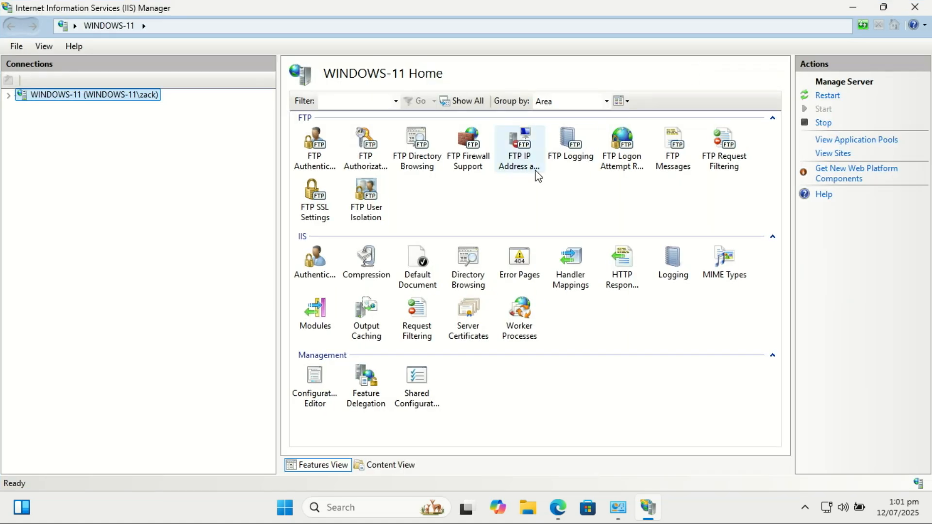
Step: Start adding a new FTP site under the server's Sites node and name it zacstech
{"action": "left_click", "coordinate": [9, 95]}
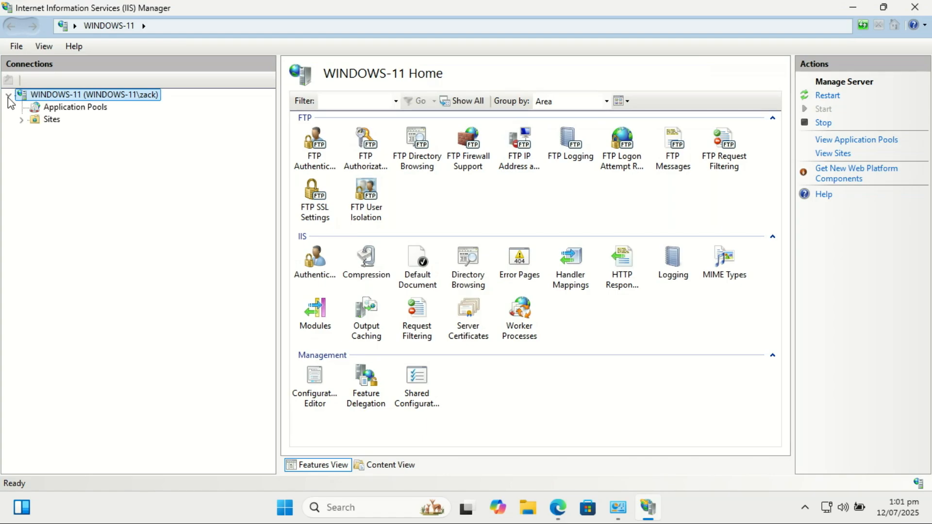
{"action": "right_click", "coordinate": [47, 125]}
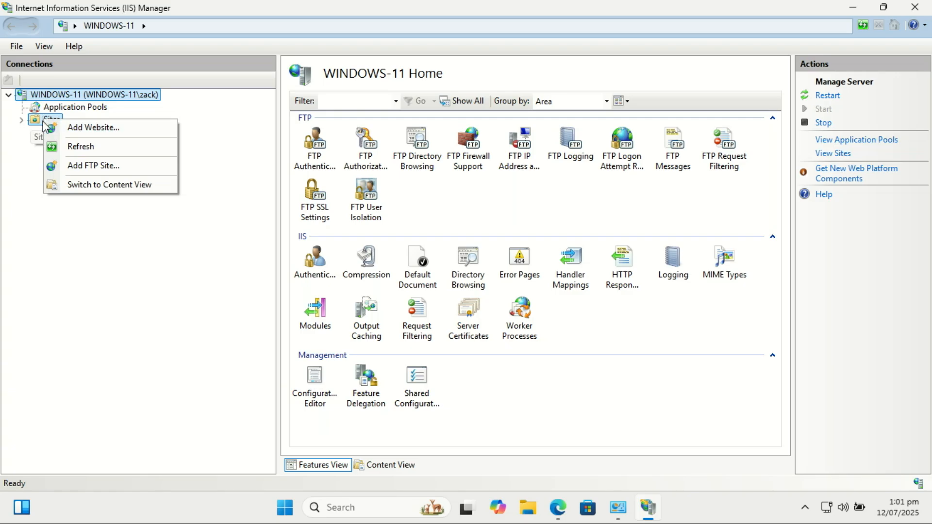
{"action": "left_click", "coordinate": [104, 166]}
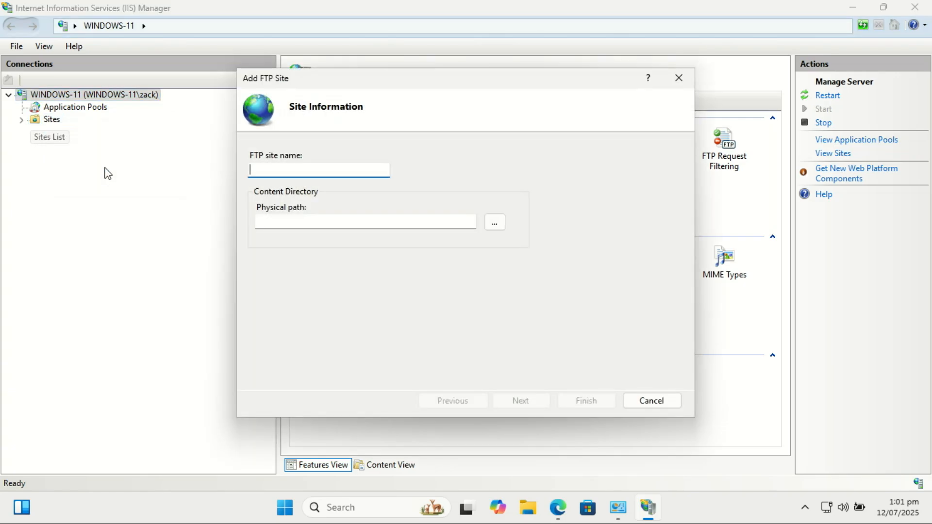
{"action": "type", "text": "zacstech"}
Step: Set the FTP site's physical path to the Apps folder in the user's Documents and continue to the binding settings
{"action": "left_click", "coordinate": [494, 223]}
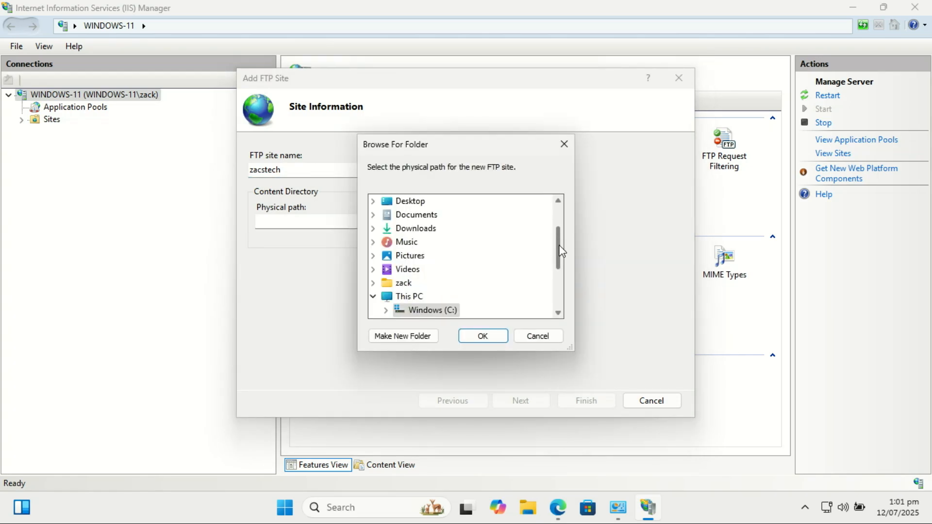
{"action": "left_click_drag", "start_coordinate": [559, 247], "coordinate": [560, 265]}
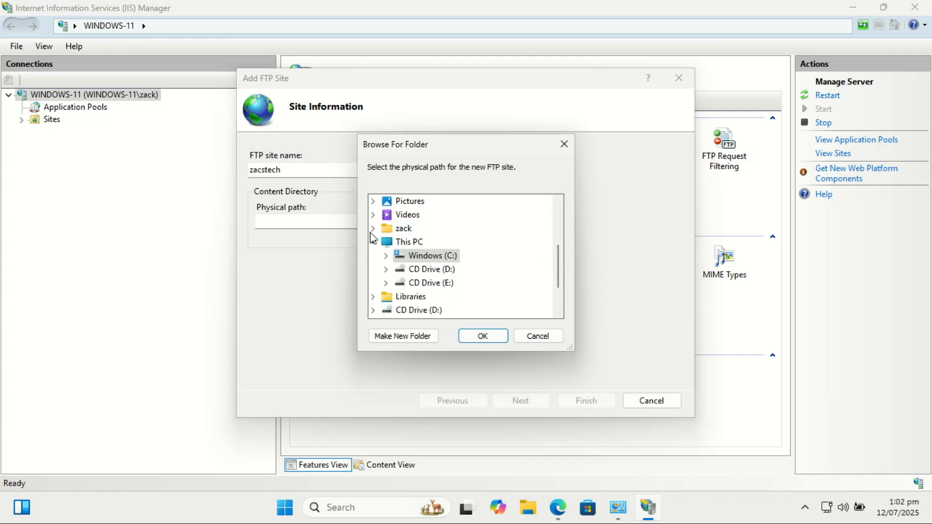
{"action": "left_click", "coordinate": [371, 230]}
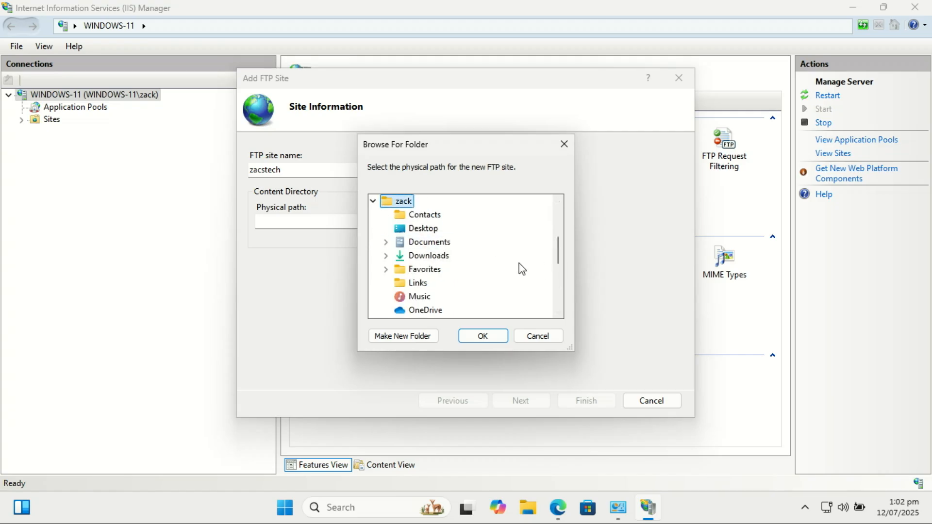
{"action": "left_click", "coordinate": [386, 242]}
{"action": "left_click", "coordinate": [422, 260]}
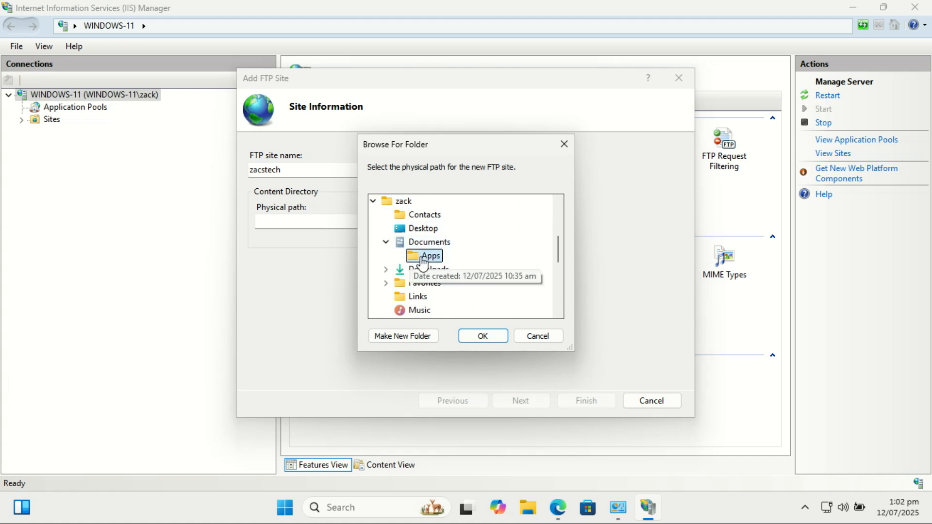
{"action": "left_click", "coordinate": [482, 336]}
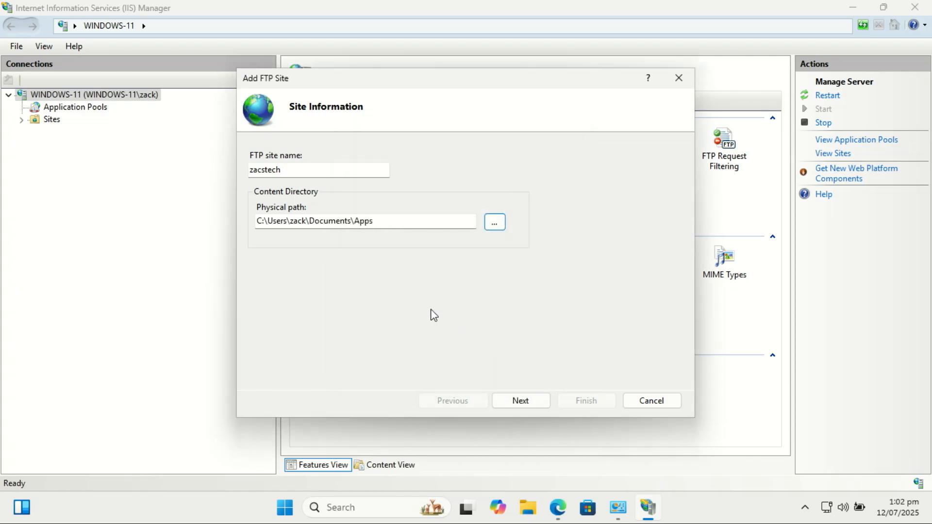
{"action": "left_click", "coordinate": [539, 403]}
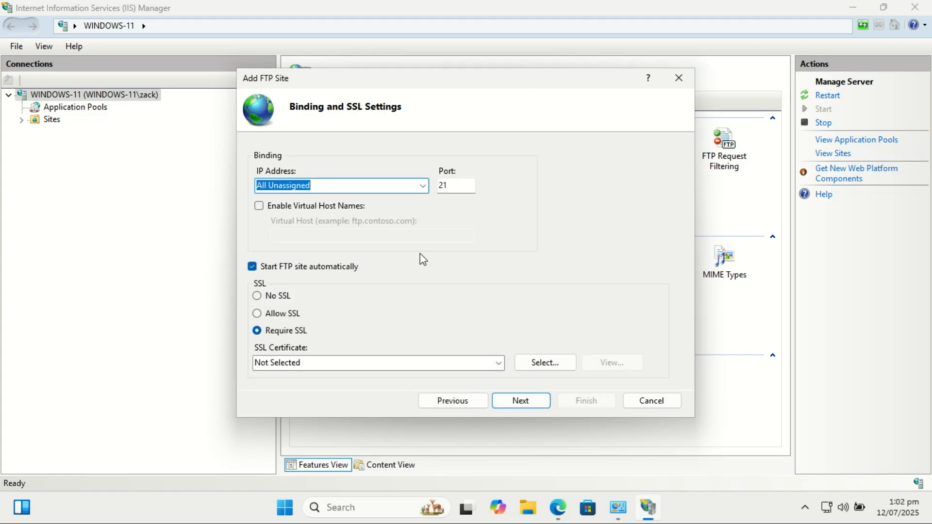
Step: Bind the FTP site to IP address 192.168.8.101 with No SSL and continue to the authentication settings
{"action": "type", "text": "192"}
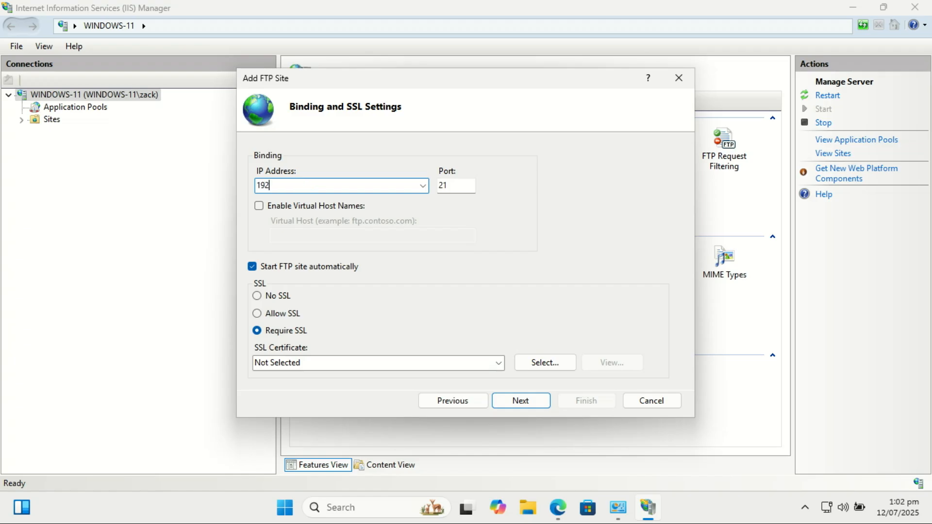
{"action": "type", "text": ".168.8.101"}
{"action": "left_click", "coordinate": [257, 296]}
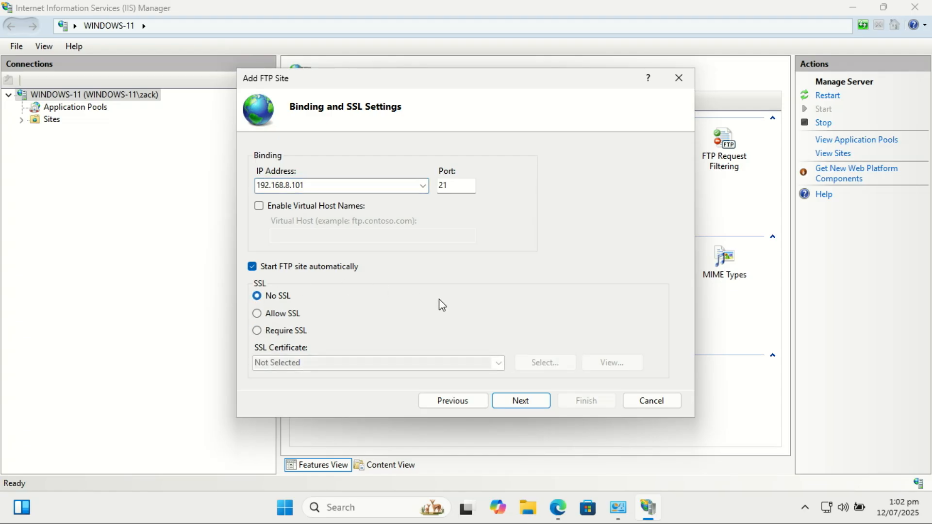
{"action": "left_click", "coordinate": [536, 399]}
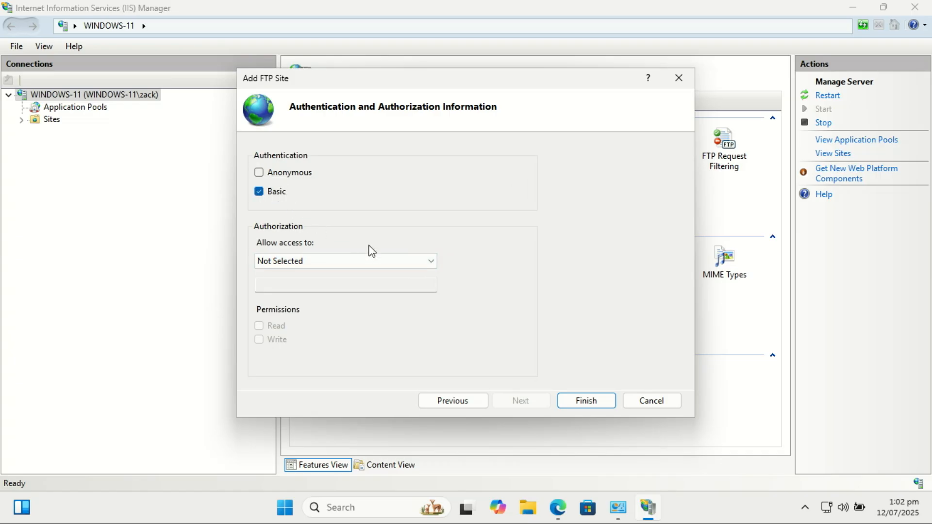
Step: Allow access to specified users, enter the account's user name, grant Read and Write permissions, and finish creating the site
{"action": "left_click", "coordinate": [426, 268]}
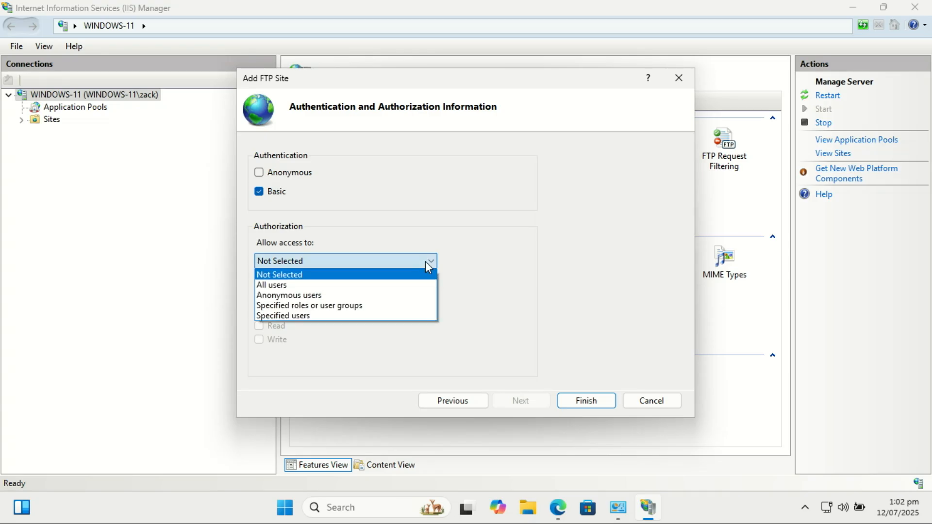
{"action": "left_click", "coordinate": [365, 314]}
{"action": "left_click", "coordinate": [299, 289]}
{"action": "type", "text": "zack"}
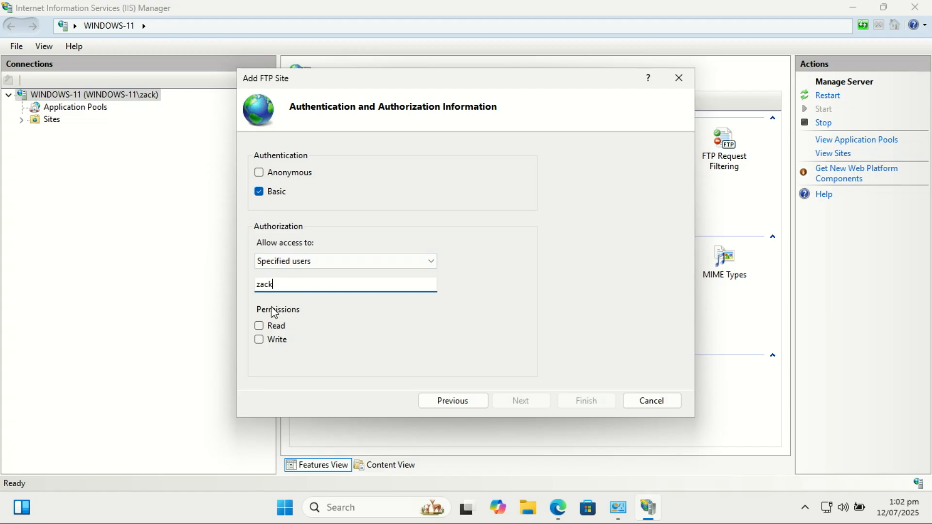
{"action": "left_click", "coordinate": [259, 328]}
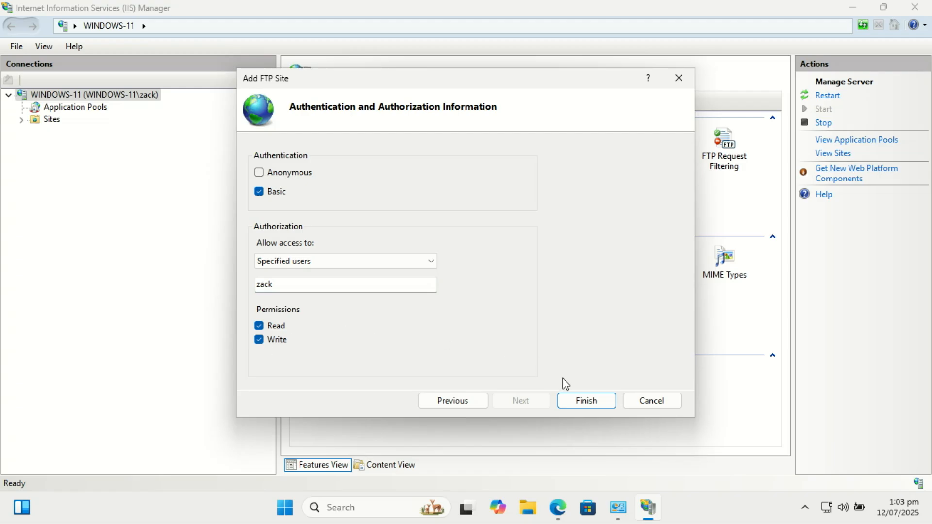
{"action": "left_click", "coordinate": [586, 401]}
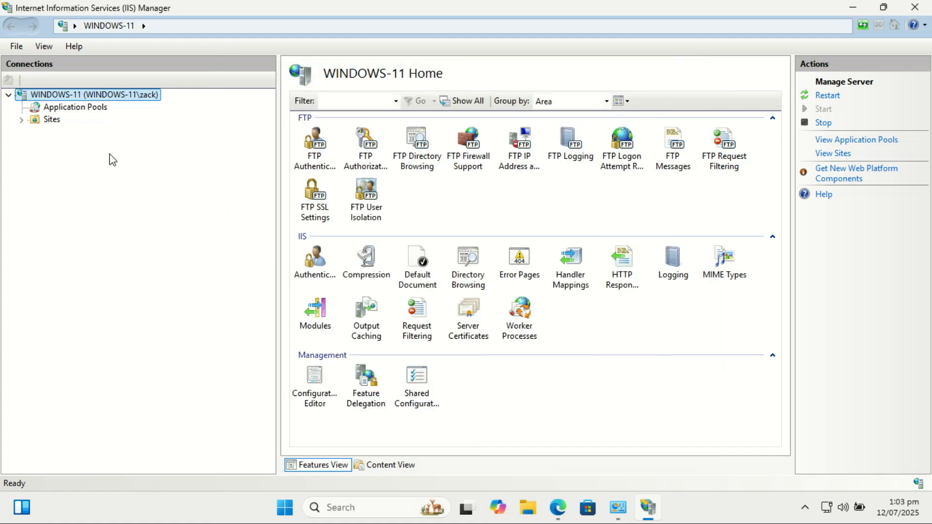
Step: Expand the Sites node and open the new Zacstech site's home view
{"action": "left_click", "coordinate": [22, 121]}
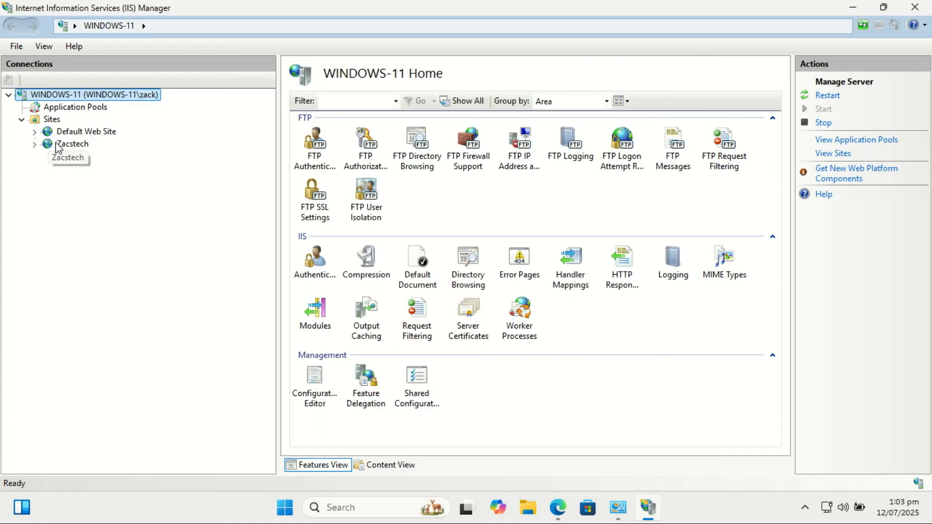
{"action": "left_click", "coordinate": [74, 145]}
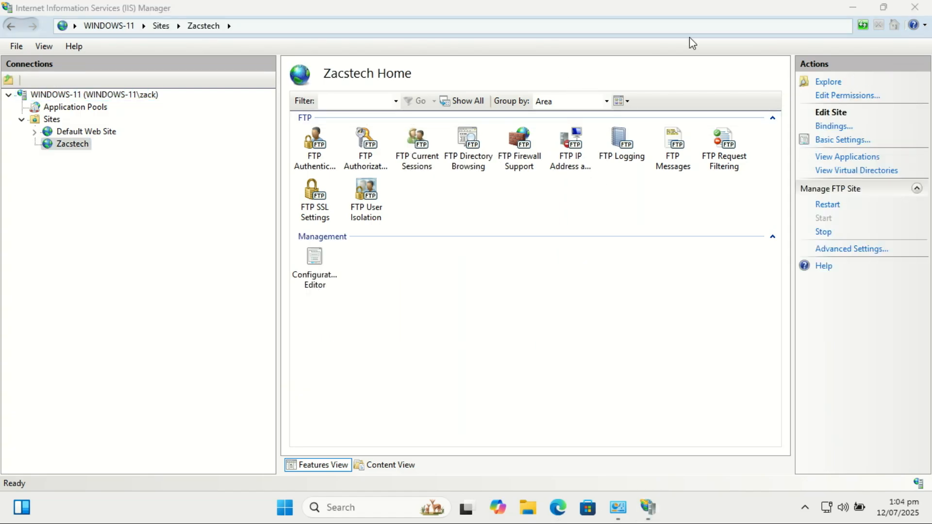
Step: Close IIS Manager and Windows Tools, then open Windows Defender Firewall's list of allowed apps in Control Panel and maximize it
{"action": "left_click", "coordinate": [914, 7]}
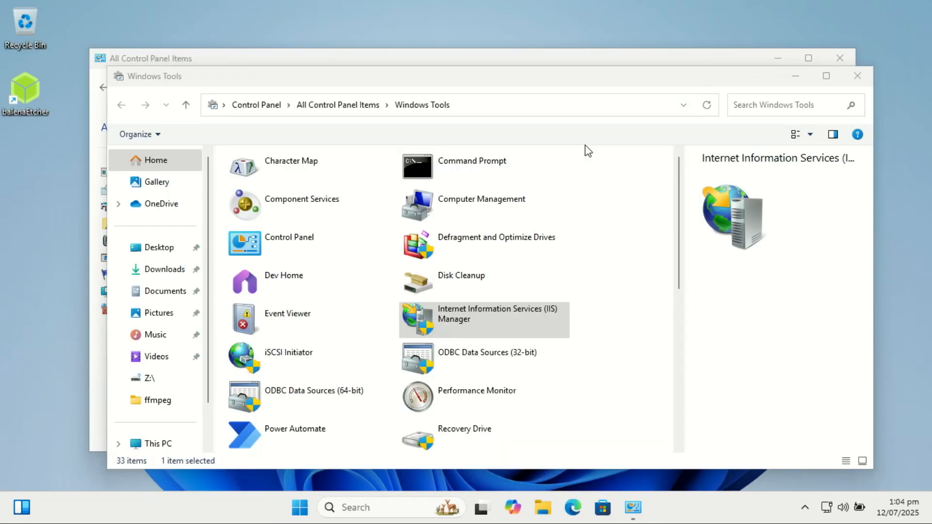
{"action": "left_click", "coordinate": [857, 76]}
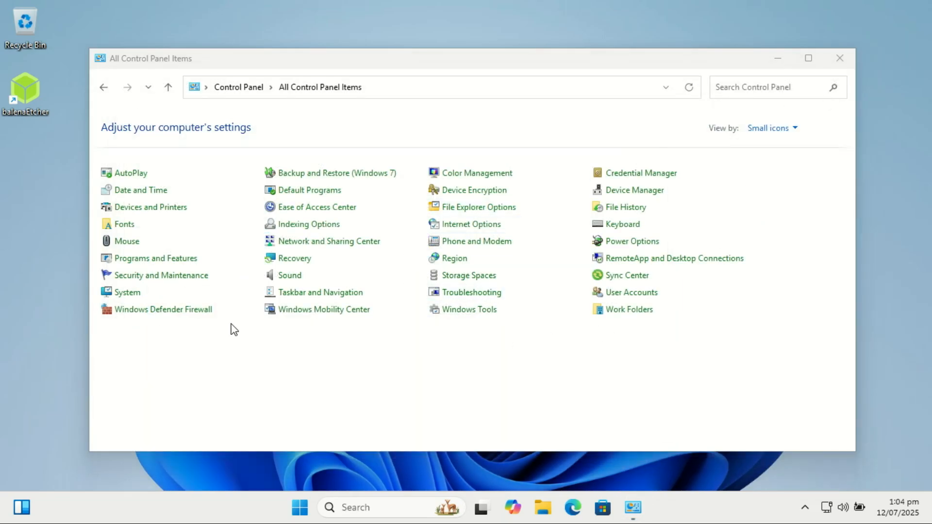
{"action": "left_click", "coordinate": [194, 310]}
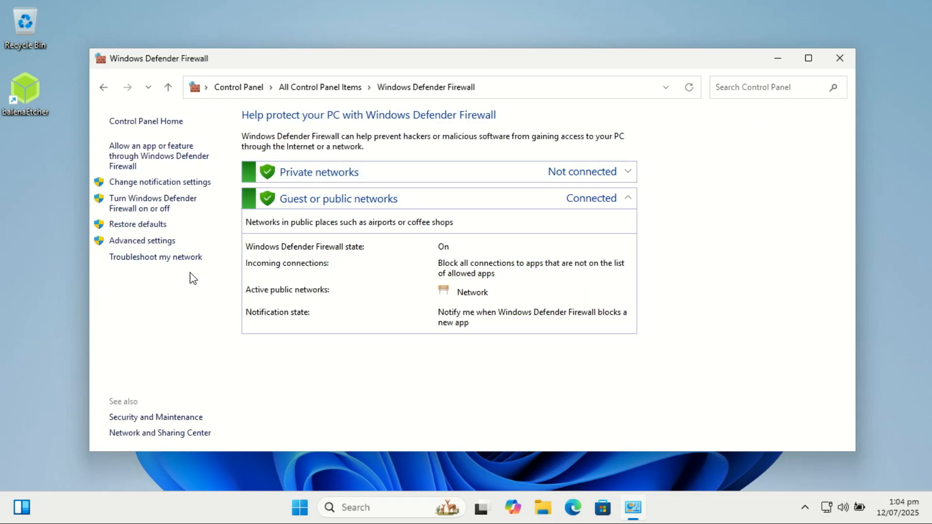
{"action": "left_click", "coordinate": [168, 157]}
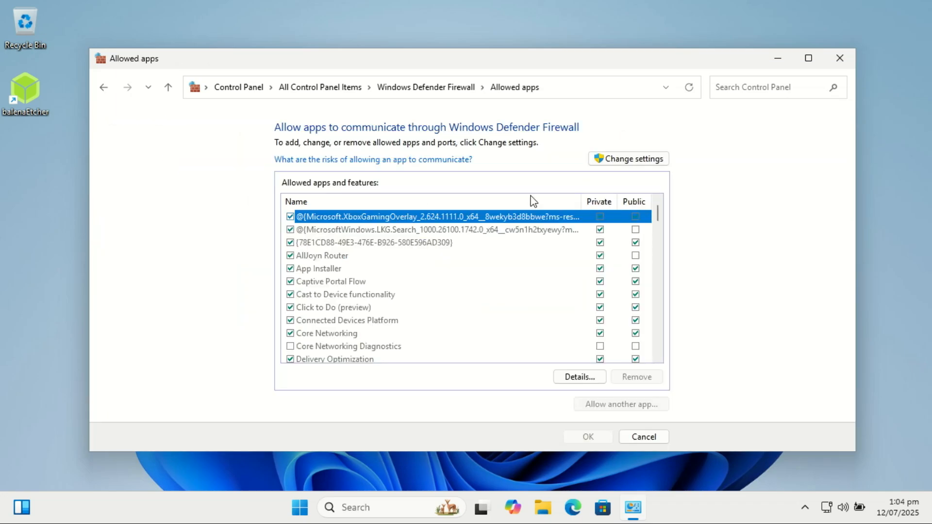
{"action": "left_click", "coordinate": [808, 58]}
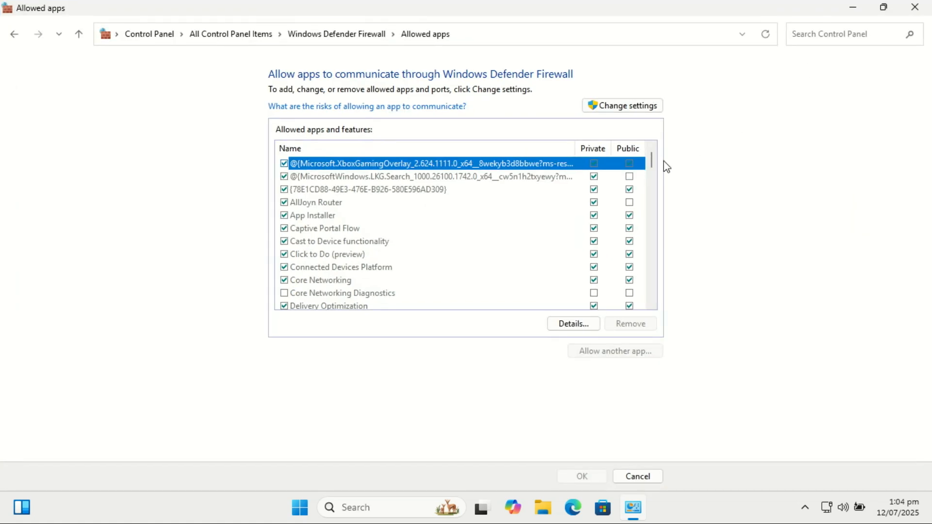
Step: Unlock the allowed apps settings, allow FTP Server through the firewall on both private and public networks, and save
{"action": "left_click", "coordinate": [616, 104]}
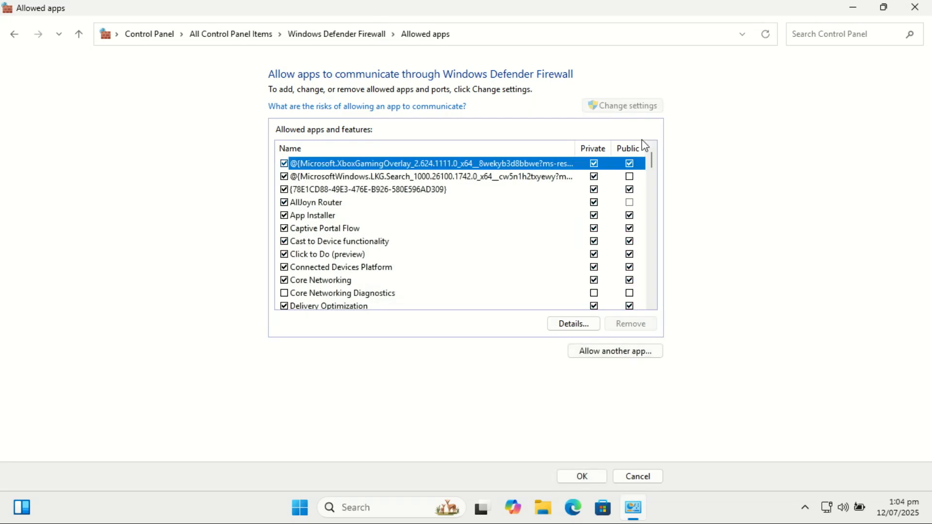
{"action": "left_click_drag", "start_coordinate": [651, 156], "coordinate": [654, 185]}
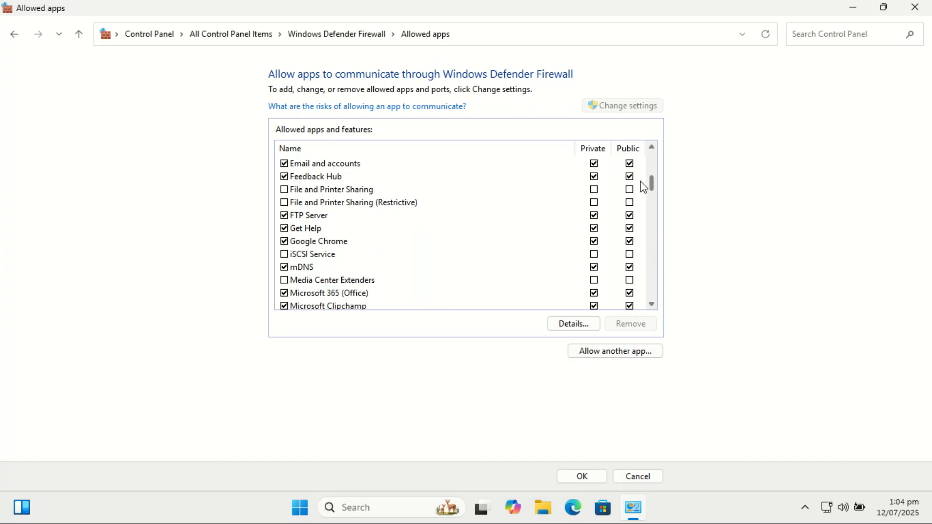
{"action": "left_click", "coordinate": [328, 217]}
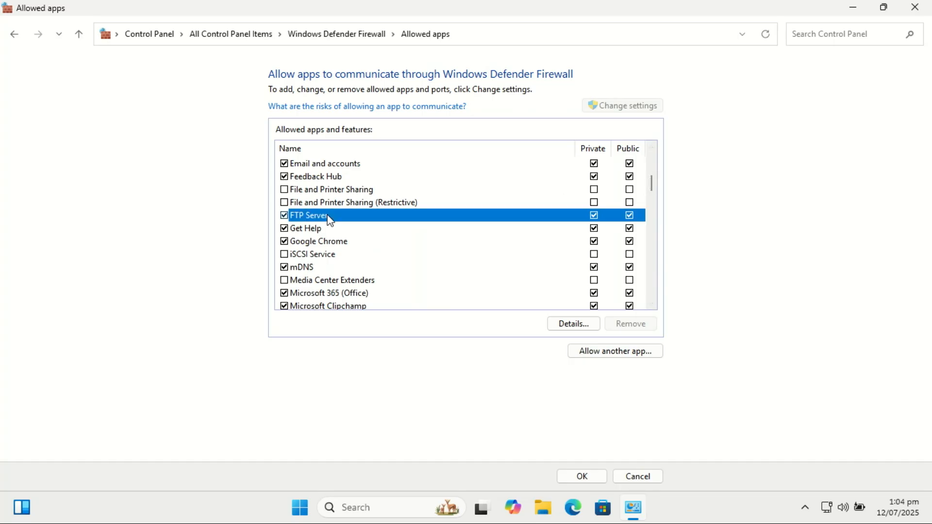
{"action": "left_click", "coordinate": [594, 215]}
{"action": "left_click", "coordinate": [628, 215]}
{"action": "left_click", "coordinate": [583, 477]}
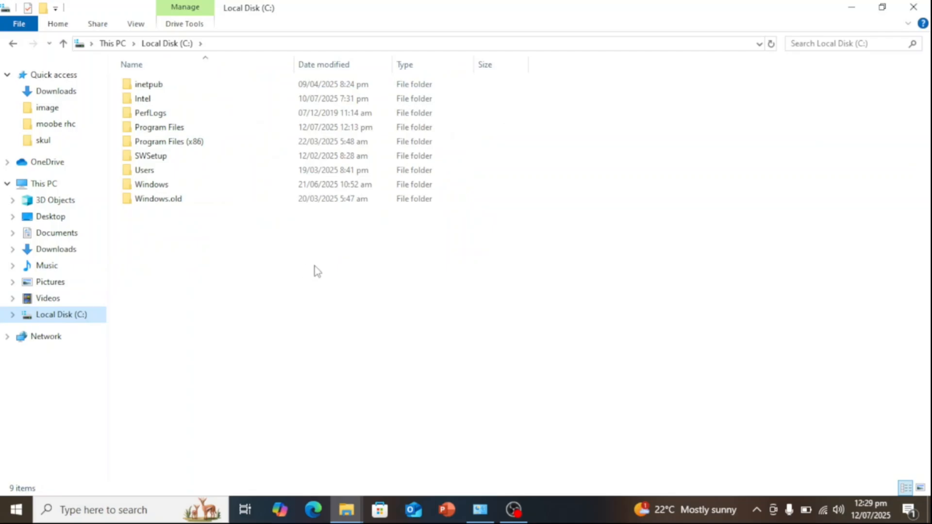
Step: In File Explorer on the client computer, go to This PC and open the address ftp://192.168.8.101/
{"action": "left_click", "coordinate": [66, 183]}
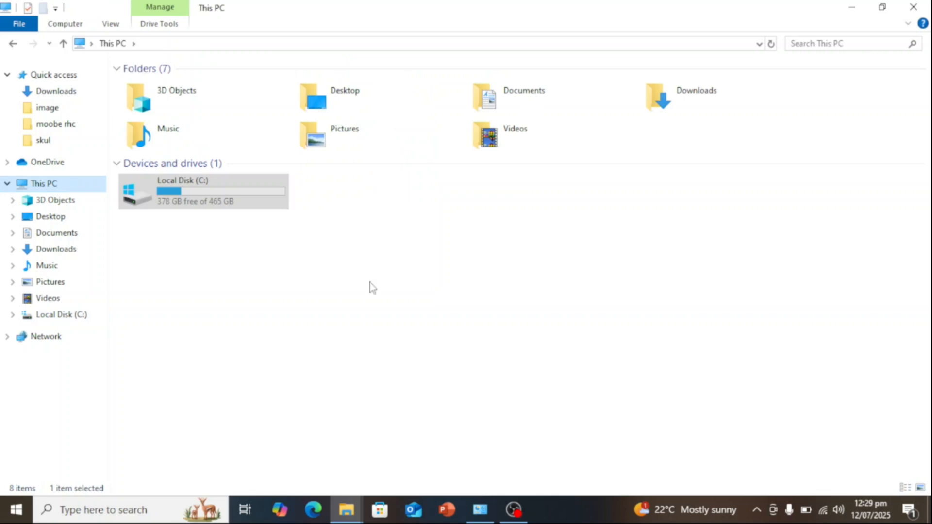
{"action": "left_click", "coordinate": [757, 44]}
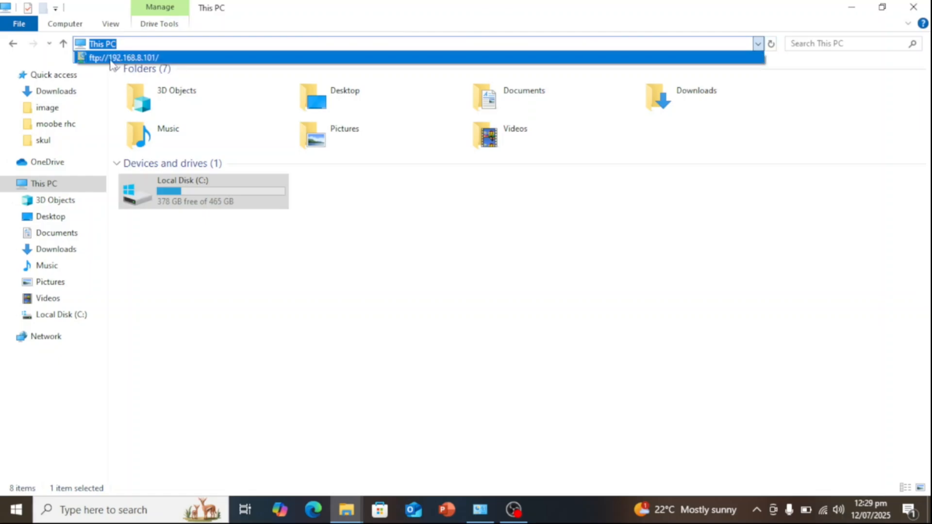
{"action": "left_click", "coordinate": [169, 57]}
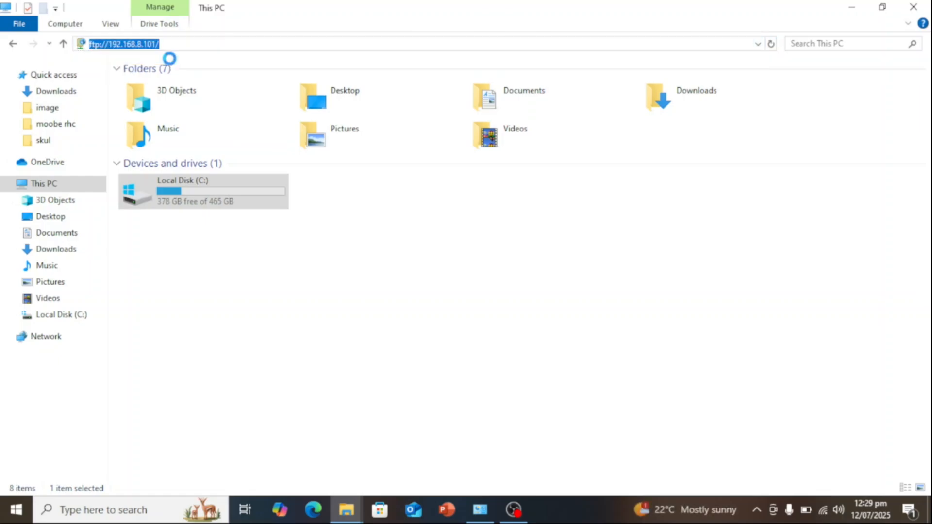
Step: Log on to the FTP server with the account's user name and password, and look over the shared files
{"action": "left_click", "coordinate": [158, 102]}
{"action": "type", "text": "z"}
{"action": "type", "text": "•••••••"}
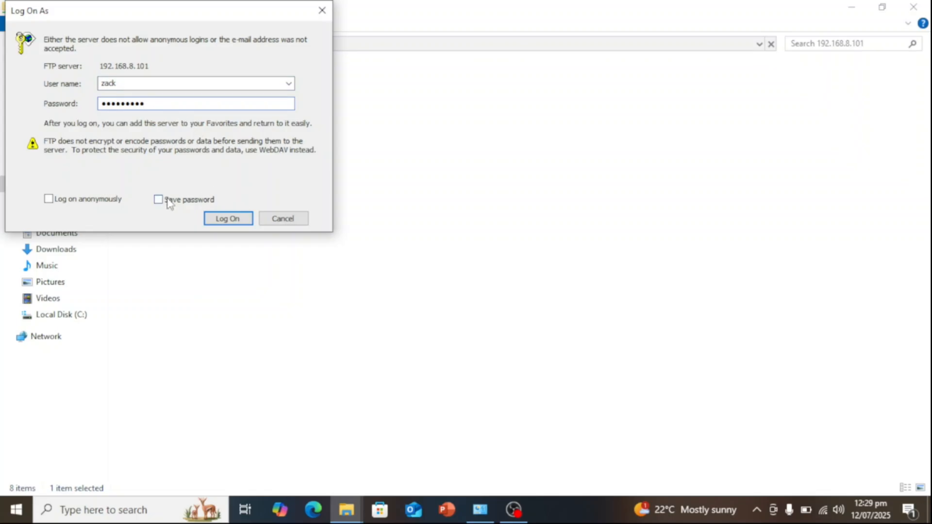
{"action": "left_click", "coordinate": [218, 220]}
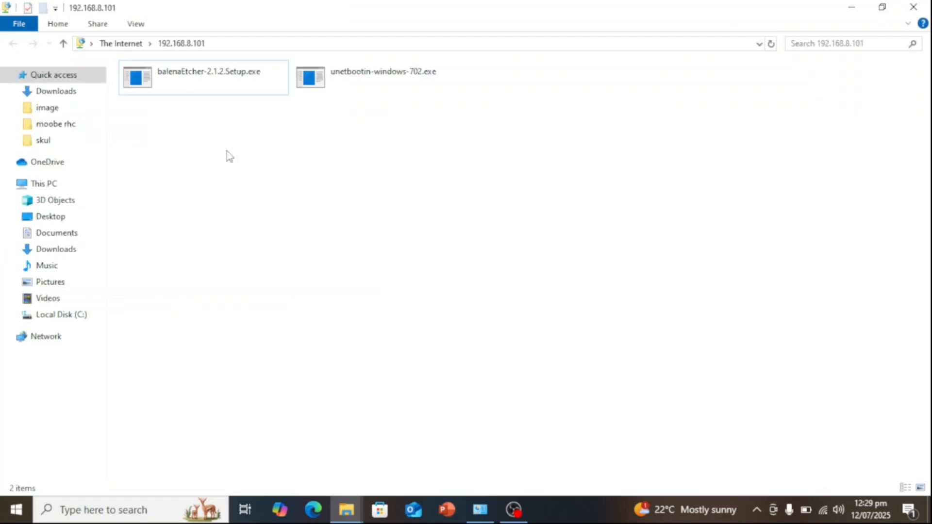
{"action": "left_click_drag", "start_coordinate": [199, 133], "coordinate": [529, 68]}
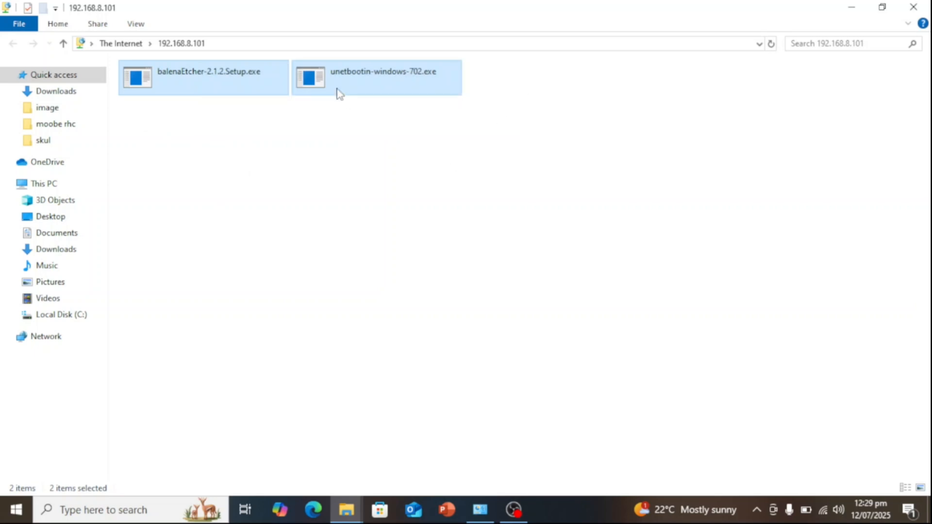
{"action": "left_click", "coordinate": [330, 158]}
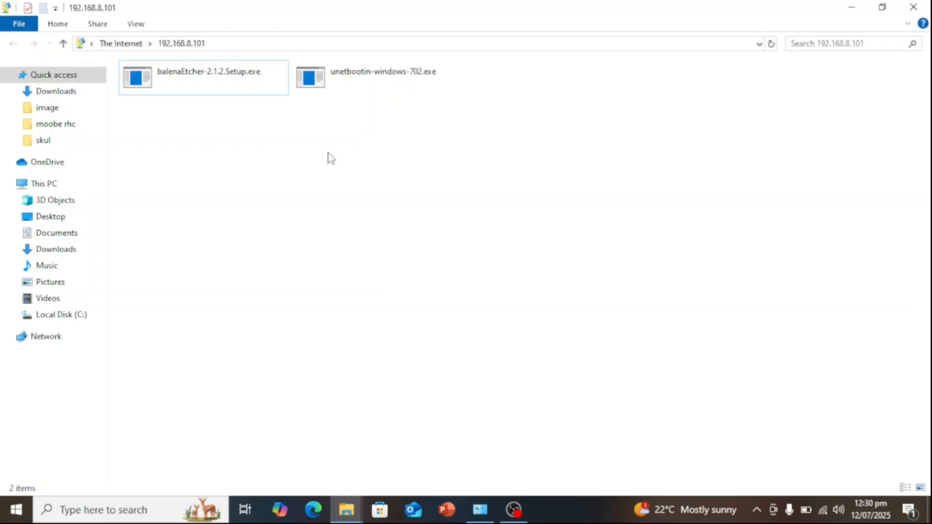